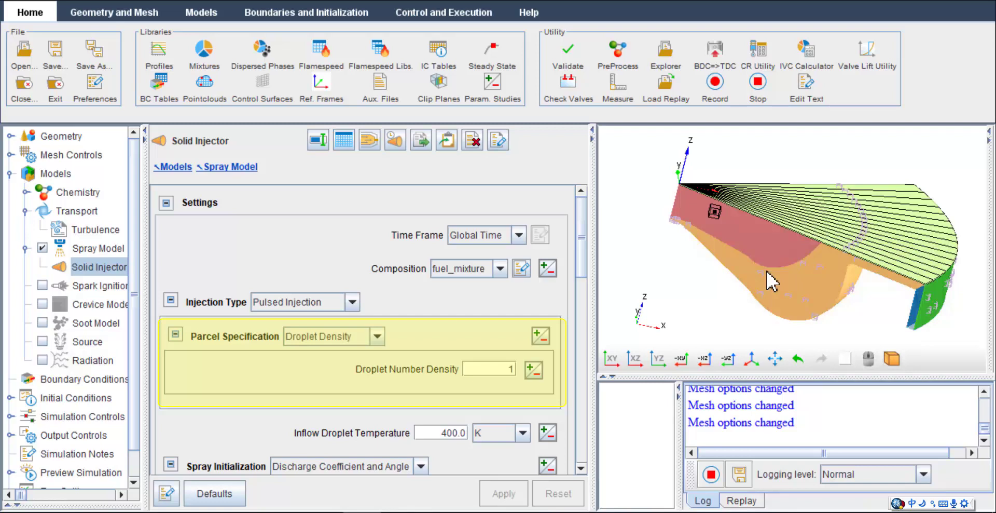
- Specify the injector's parcels by count, using 3,000 parcels
left_click(377, 337)
left_click(374, 355)
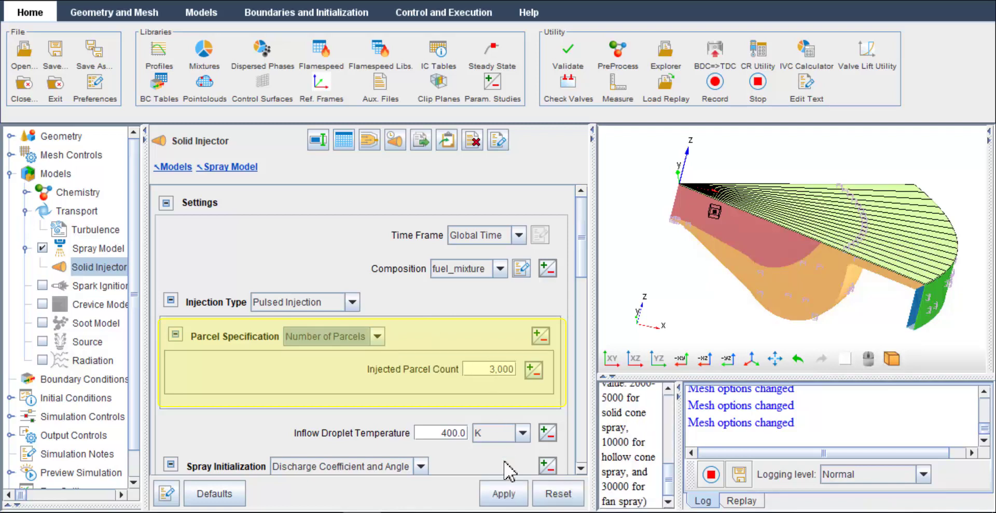
left_click(501, 493)
- Set the spray cone angle to 15.0 degrees
scroll(585, 306, "down", 5)
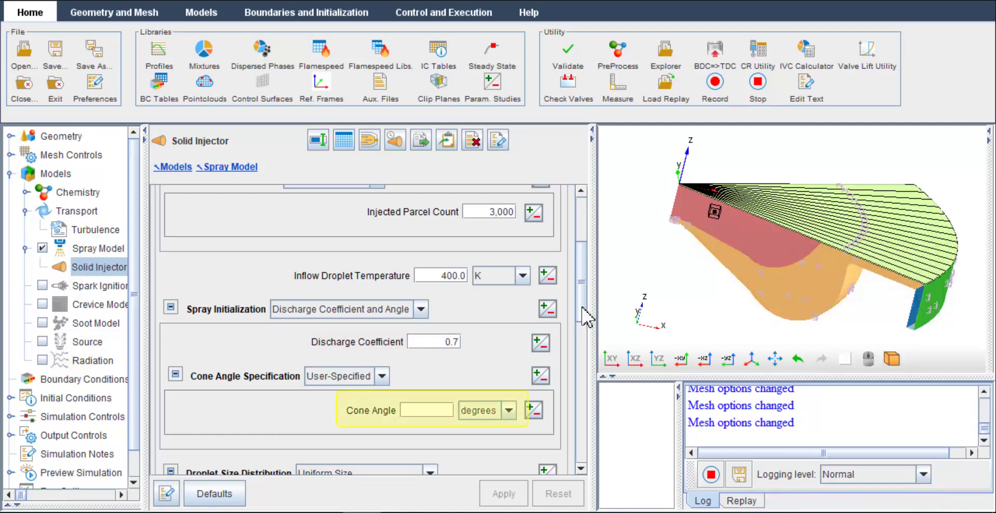
left_click(436, 410)
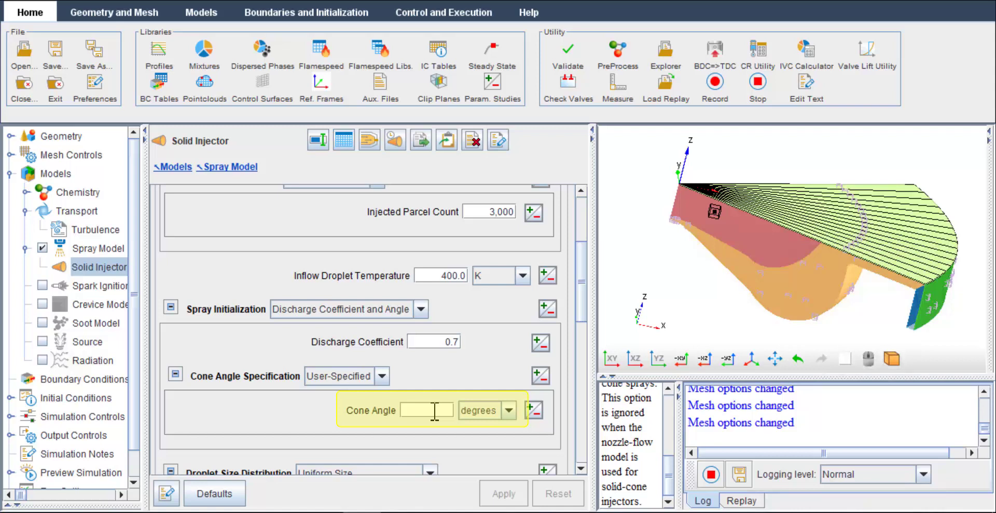
type("15")
left_click(513, 493)
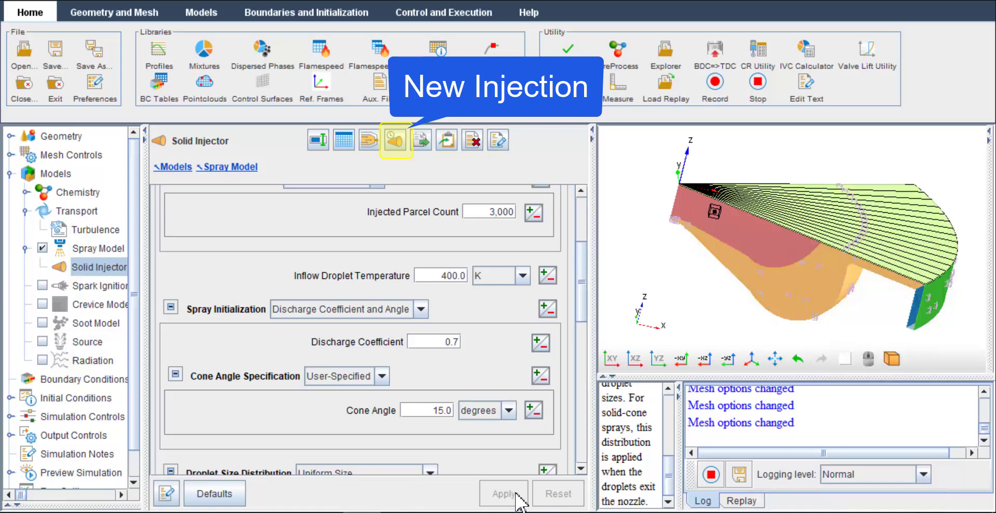
- Add an injection event named 'Injection' starting at -22.5 degrees crank angle
left_click(396, 136)
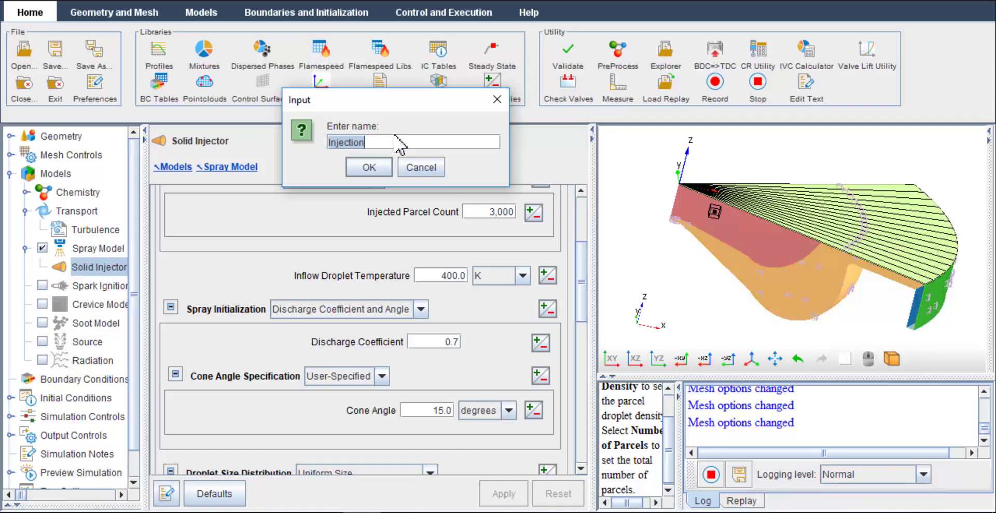
left_click(369, 167)
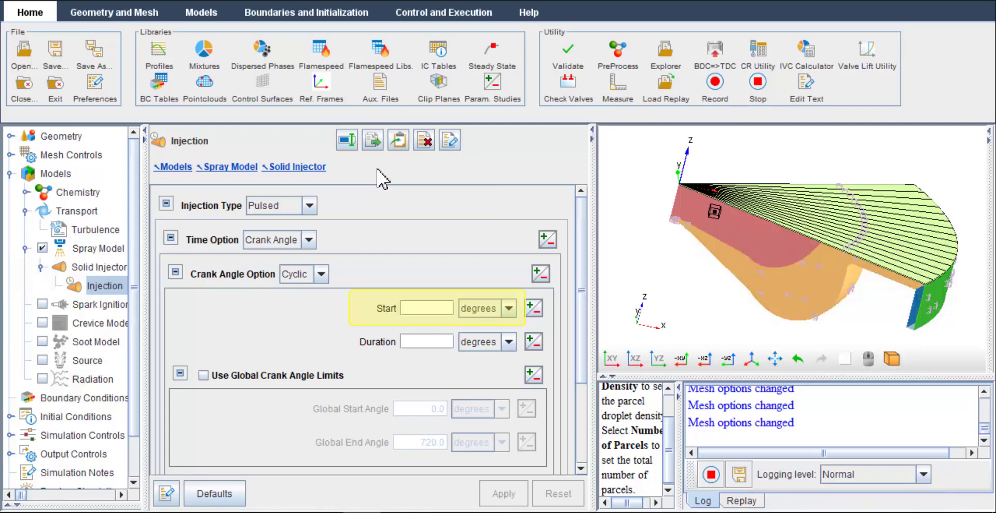
left_click(438, 303)
type("-22.5")
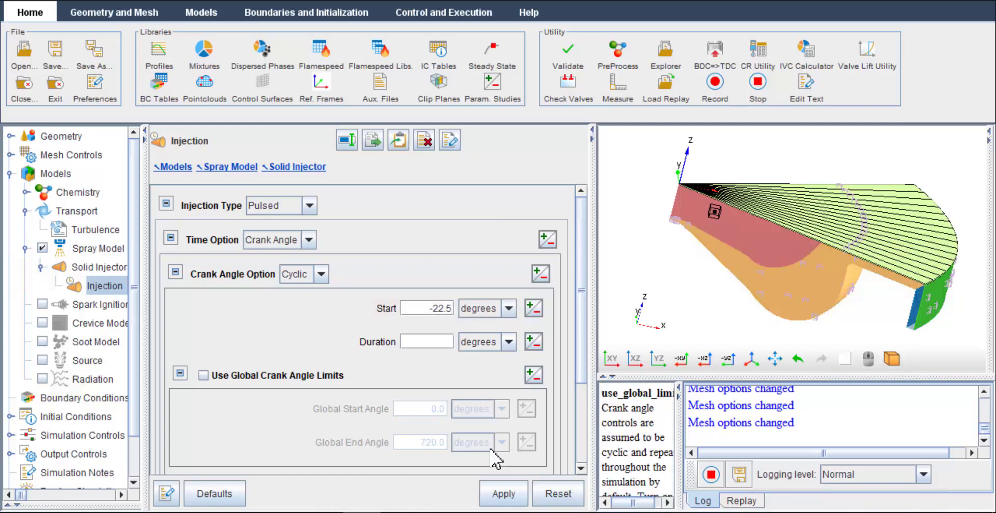
left_click(511, 495)
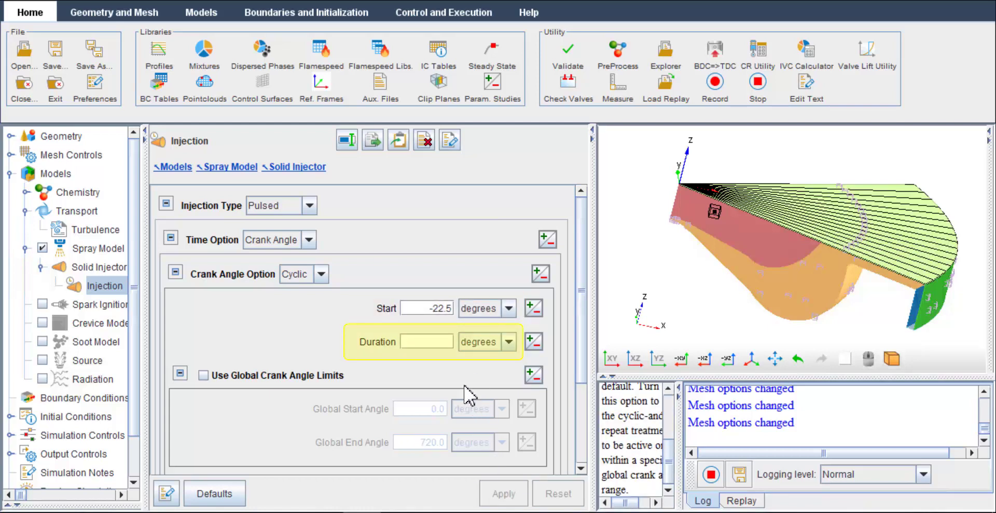
- Set the injection duration to 7.75 degrees crank angle
left_click(451, 340)
type("7.75")
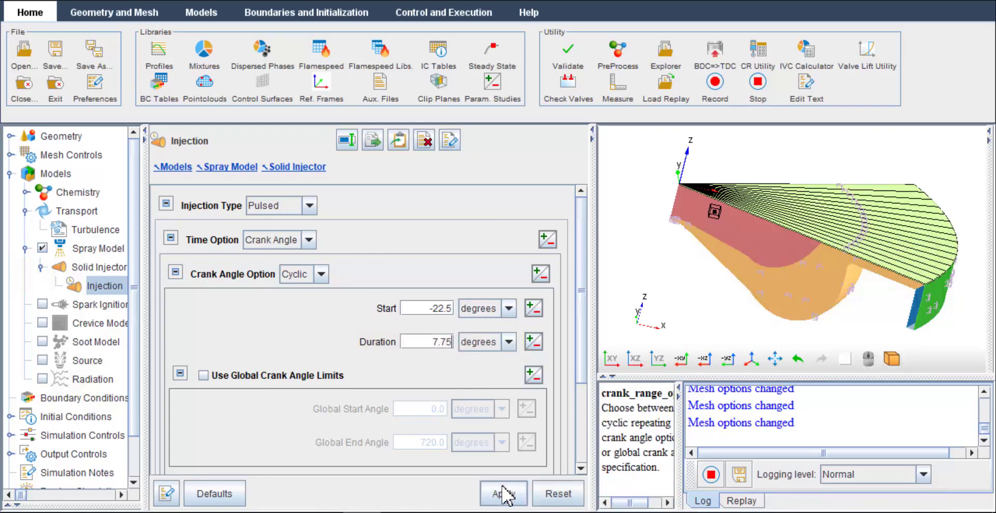
left_click(506, 495)
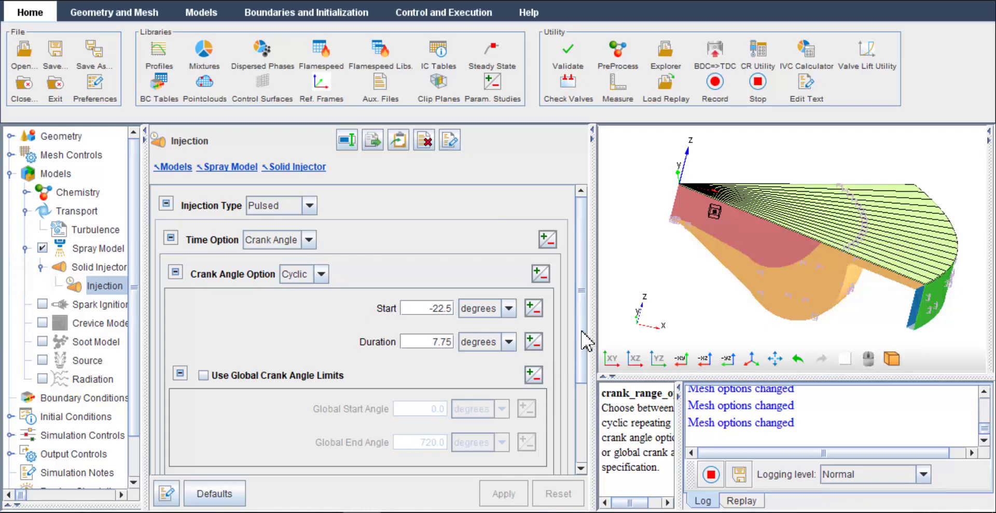
- Choose the Sine Profile velocity profile after previewing its data and plot
left_click_drag(582, 335, 585, 407)
scroll(586, 415, "down", 1)
left_click(500, 399)
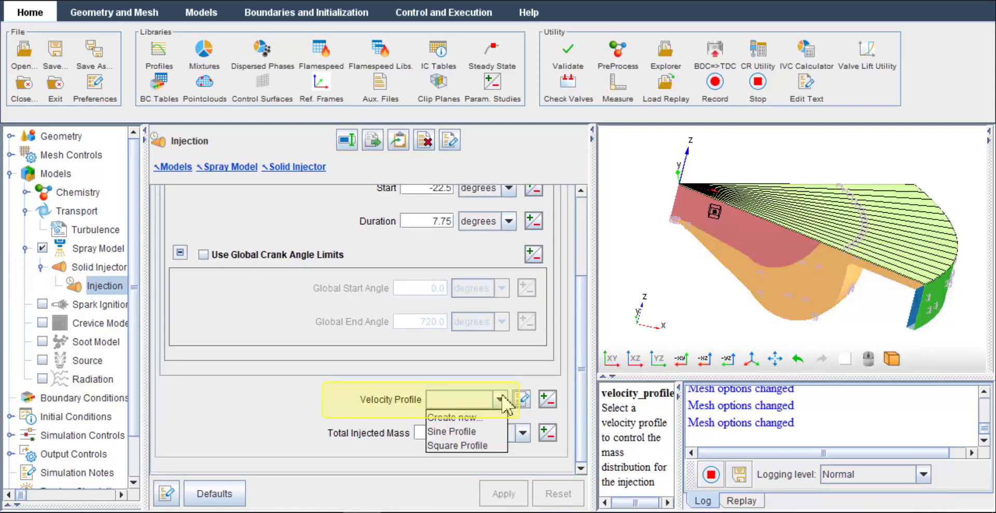
left_click(482, 432)
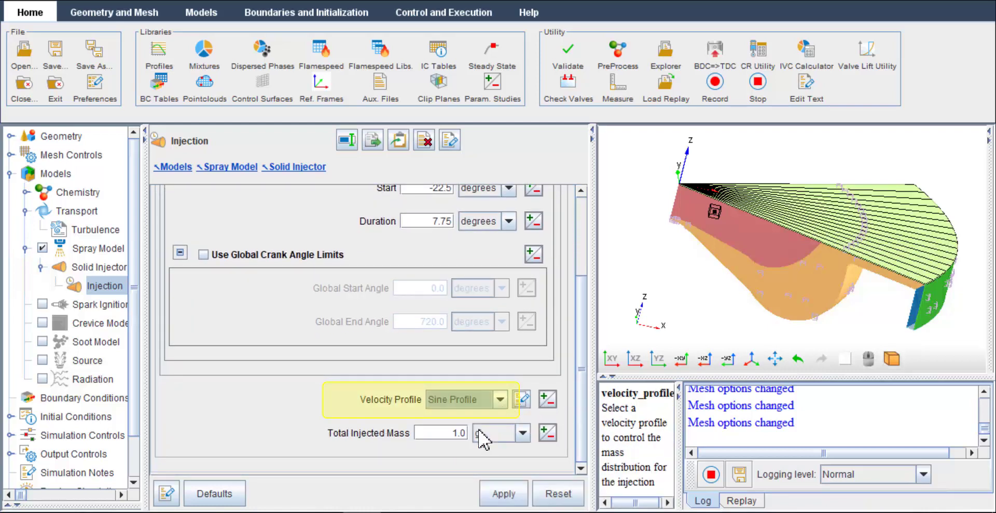
left_click(522, 399)
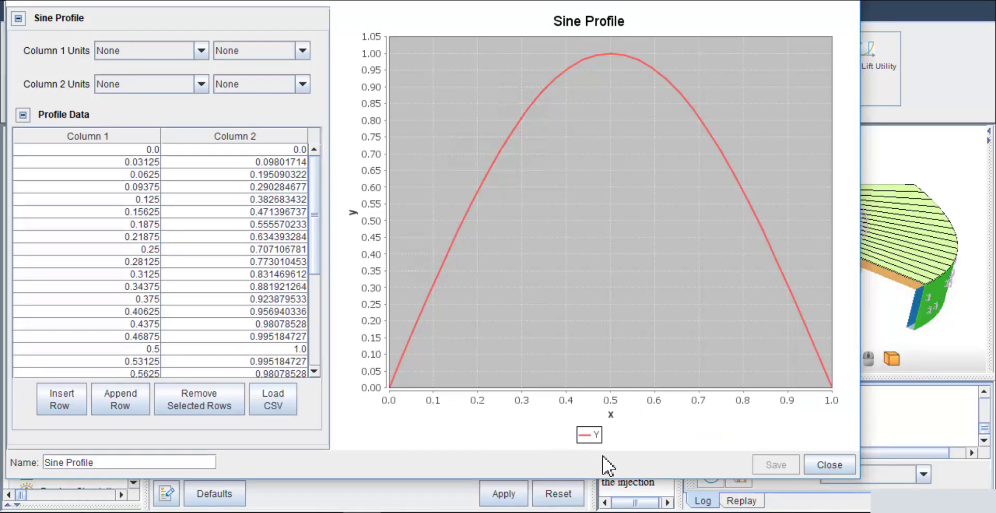
left_click(835, 466)
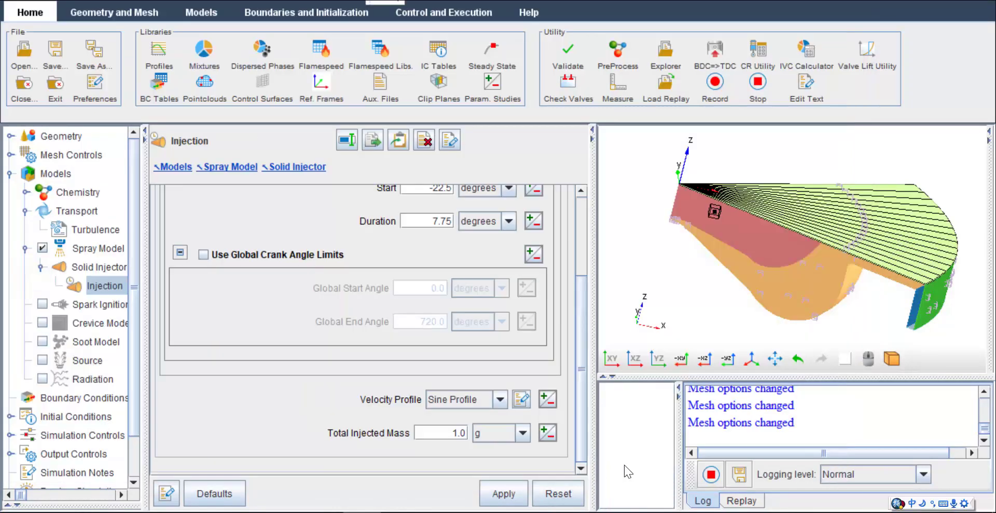
left_click(500, 501)
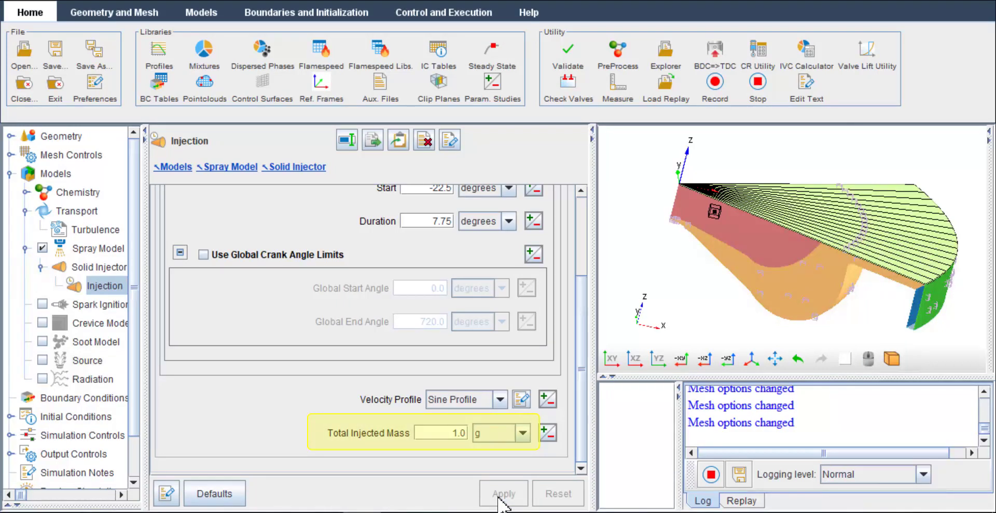
- Set the total injected mass to 0.0535 g
left_click(452, 432)
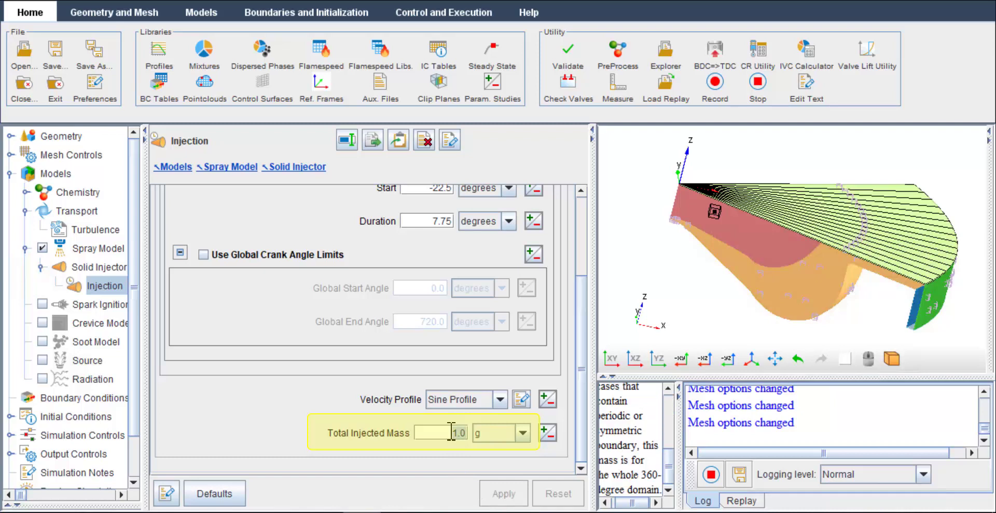
type("0.05")
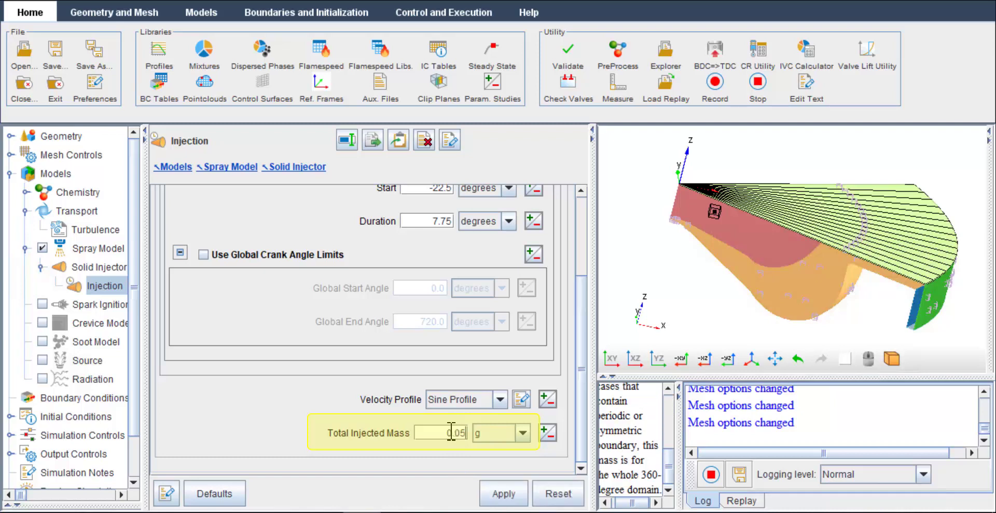
type("35")
left_click(500, 496)
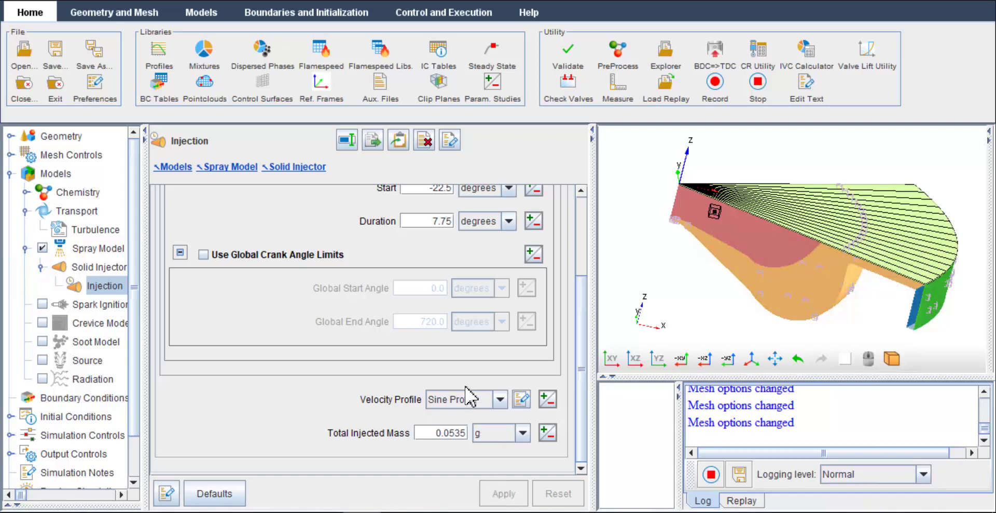
- Add a new nozzle named 'Nozzle' to the Solid Injector
left_click(122, 268)
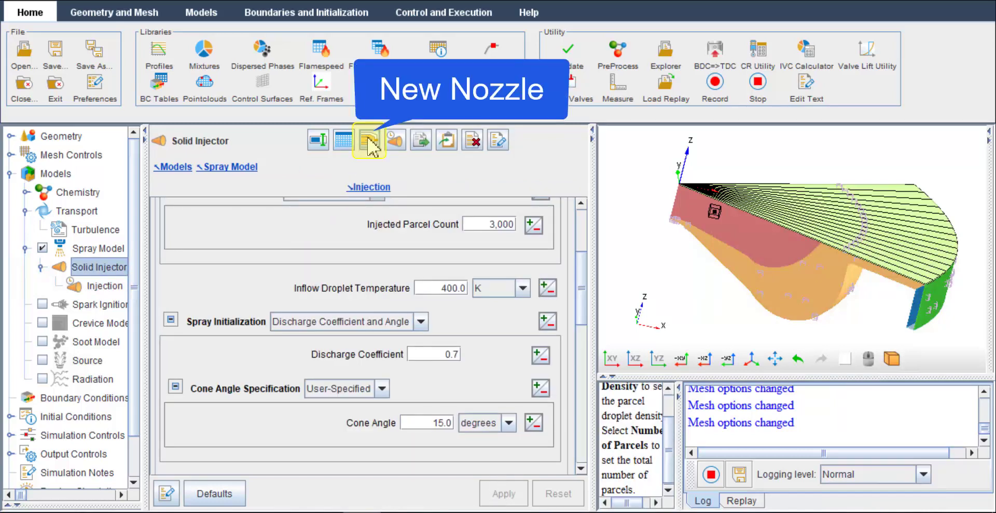
left_click(370, 147)
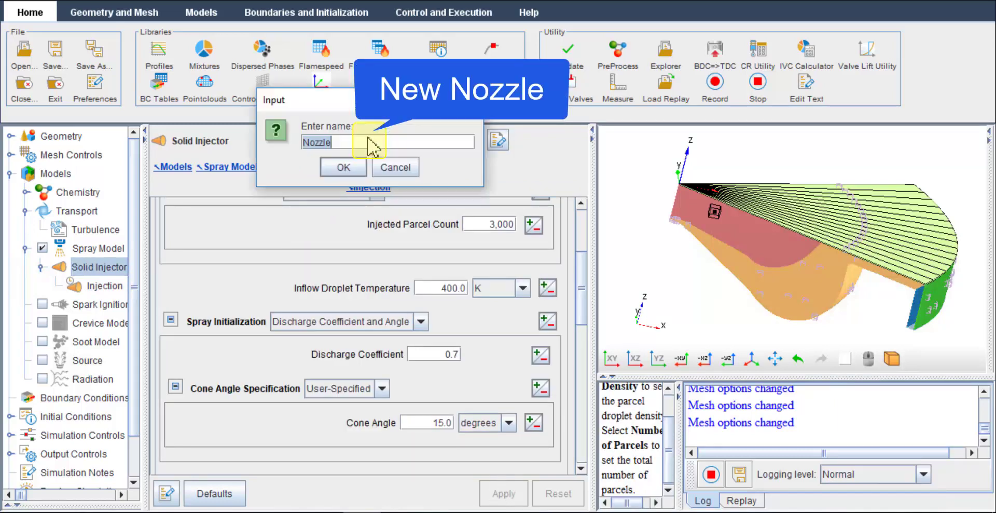
left_click(349, 171)
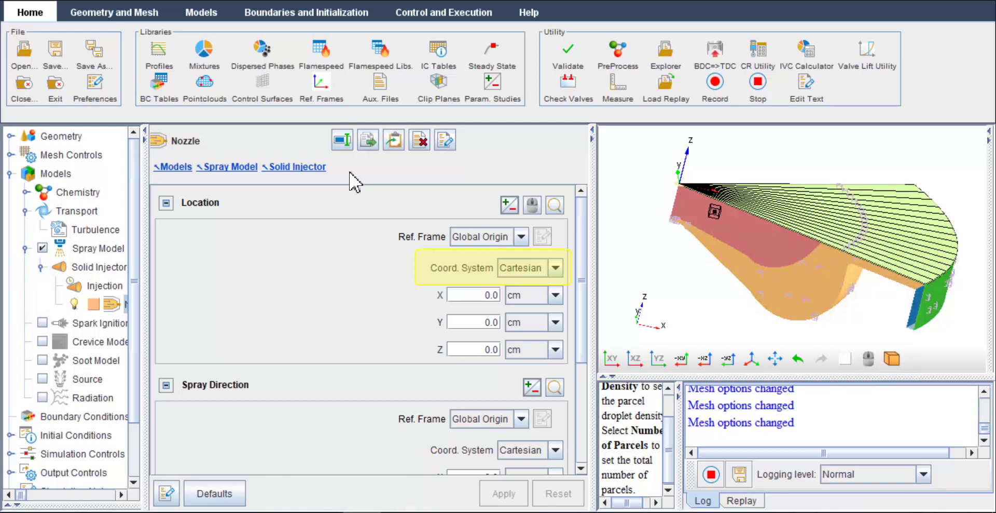
- Place the nozzle in cylindrical coordinates at R 0.15 cm and A -0.2 cm
left_click(557, 268)
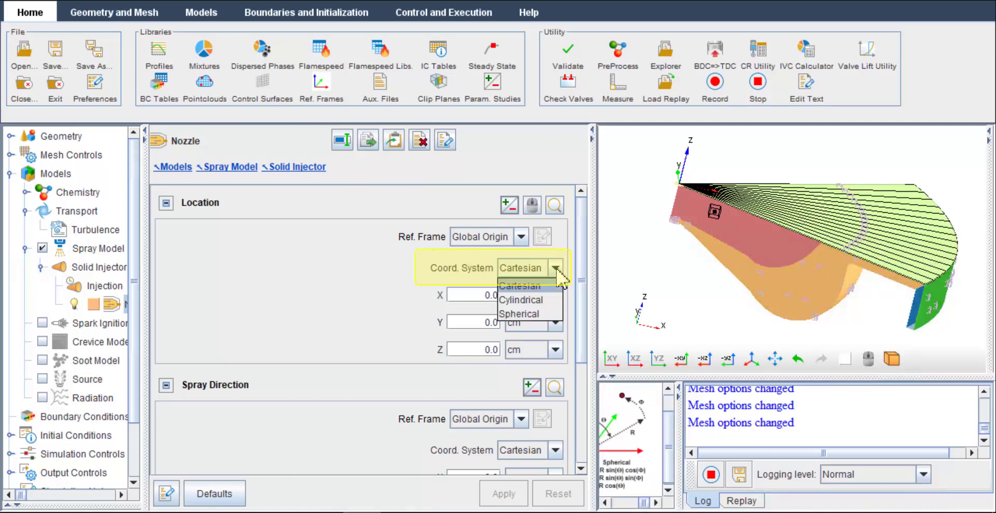
left_click(550, 298)
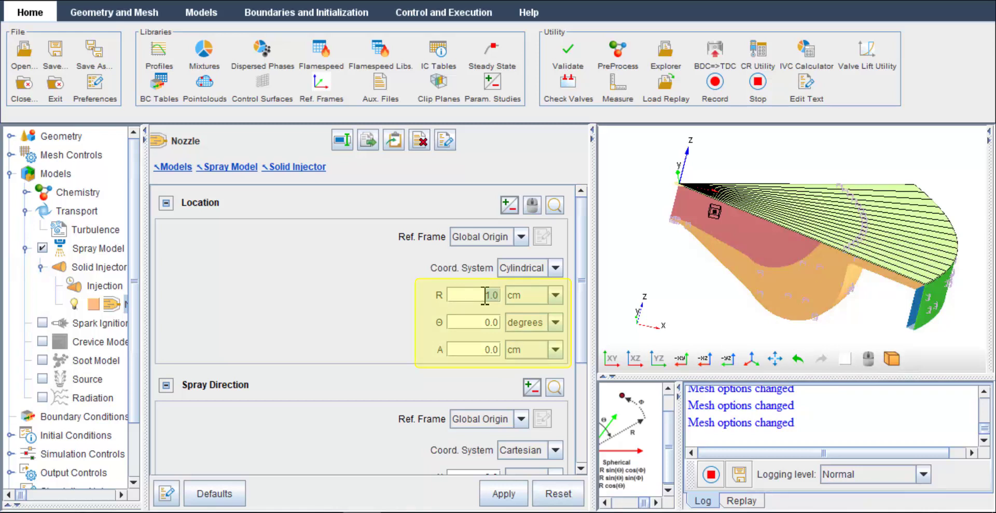
type("0.15")
left_click_drag(494, 351, 489, 349)
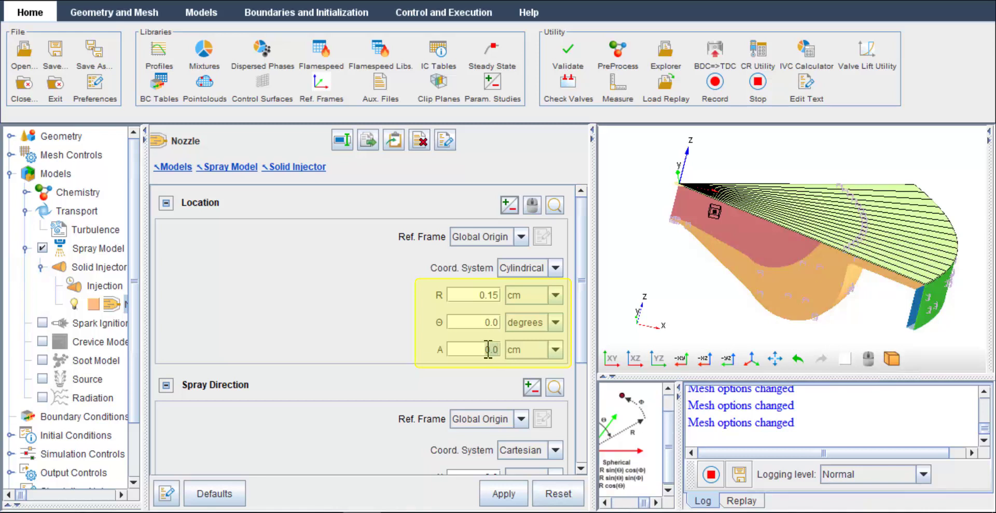
type("-0.2")
left_click(504, 493)
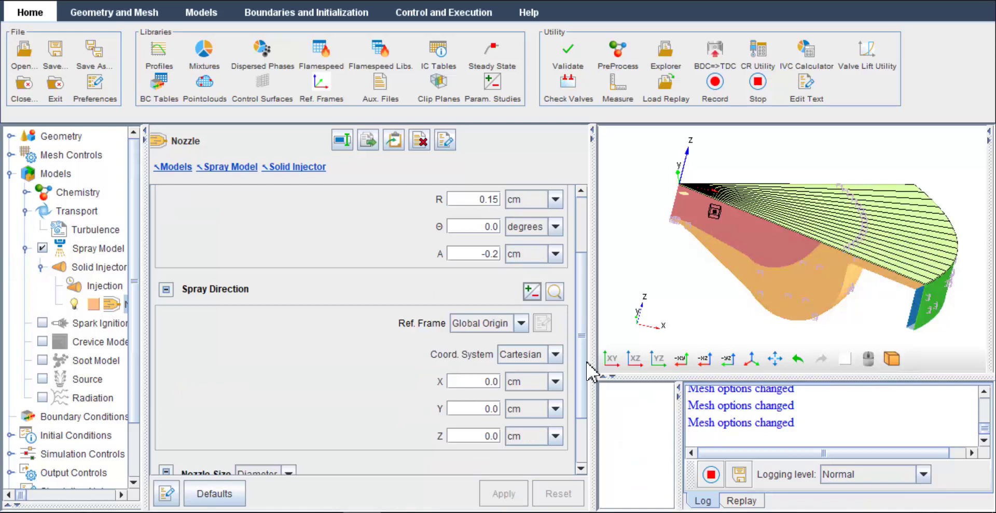
- Switch the spray direction to spherical coordinates with Θ 104 degrees
left_click(555, 354)
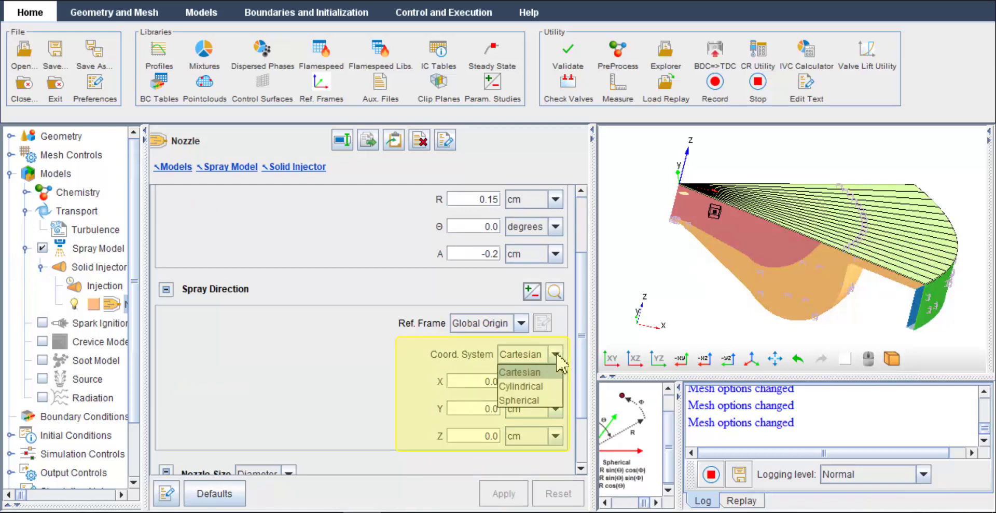
left_click(547, 399)
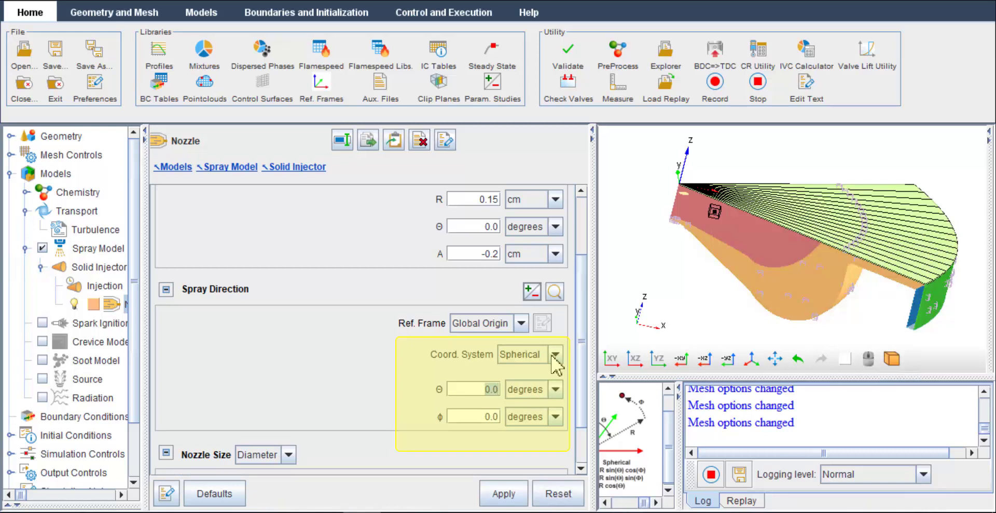
type("104")
left_click(518, 498)
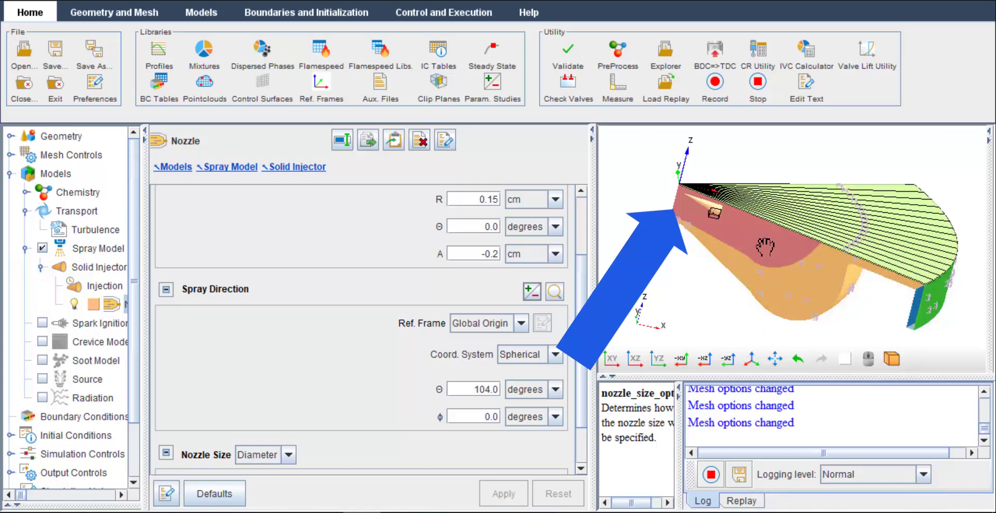
- Try a spray Θ of 130 degrees, then restore it to 104 degrees
scroll(766, 246, "up", 2)
scroll(766, 247, "up", 1)
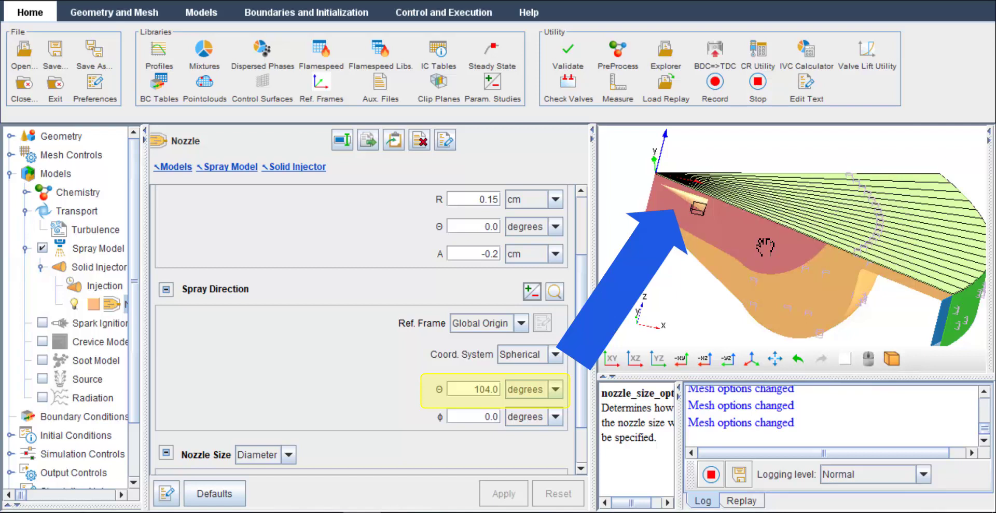
left_click(488, 389)
type("130")
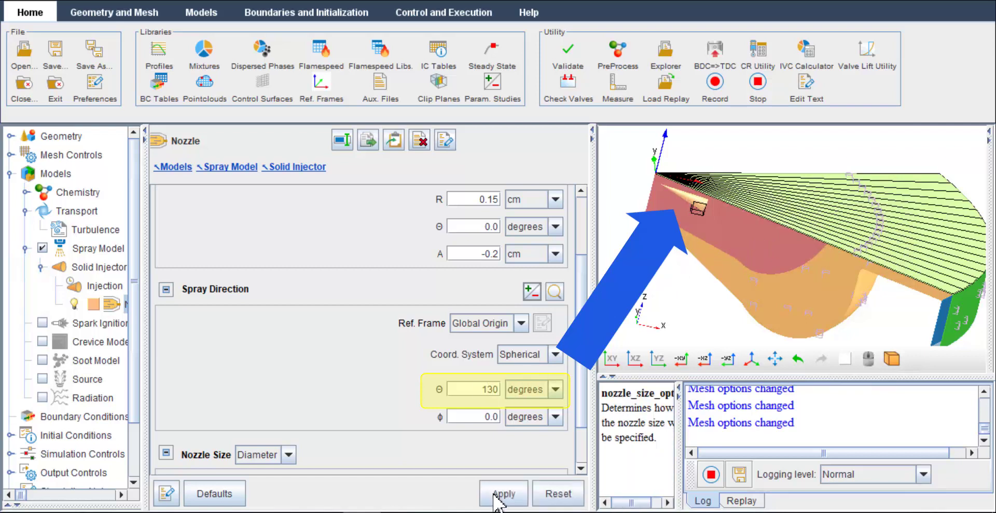
left_click(502, 496)
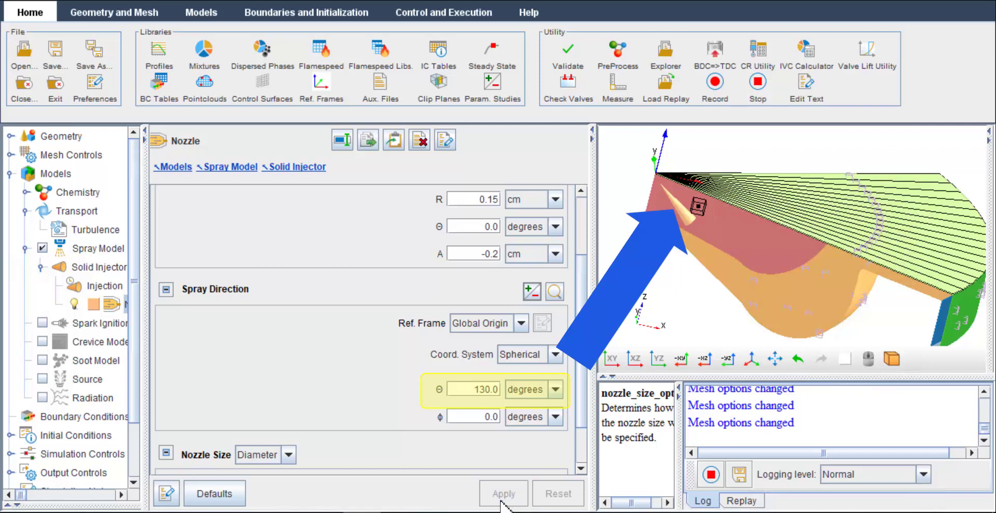
left_click(491, 391)
type("104")
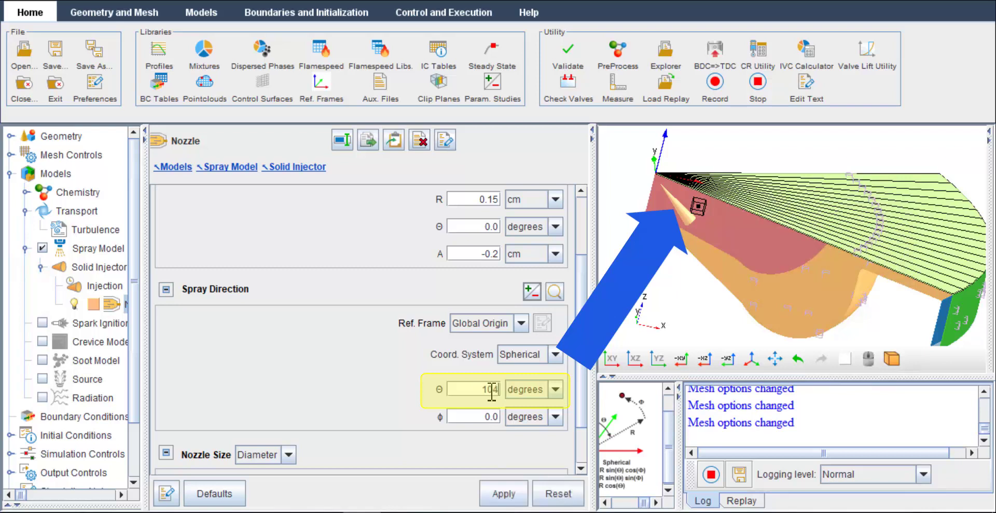
left_click(503, 493)
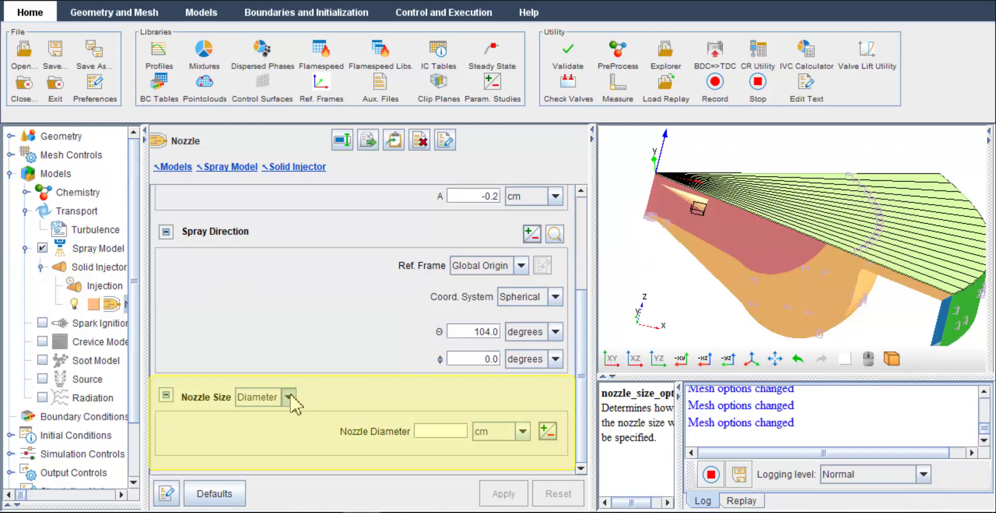
- Specify nozzle size by Area with a value of 0.0003 cm2
left_click(289, 397)
left_click(252, 432)
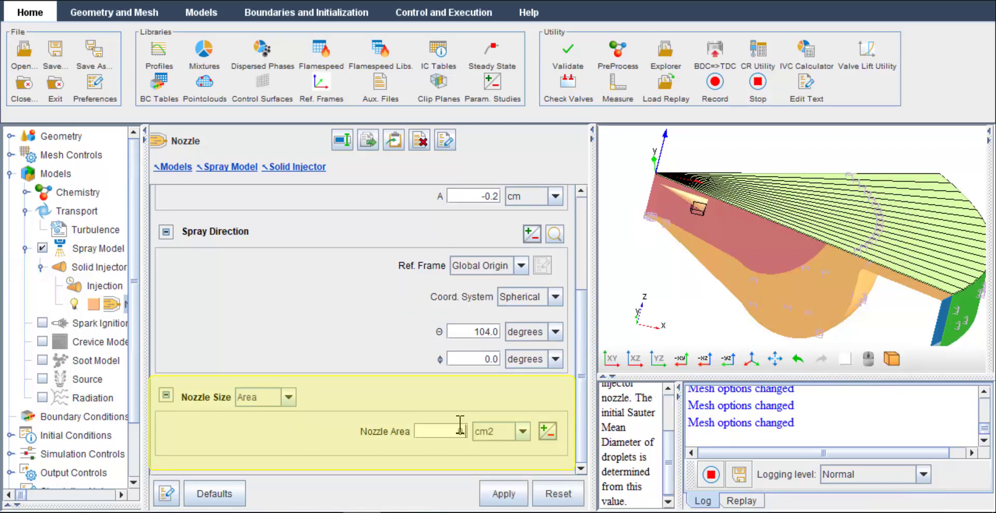
left_click(459, 425)
type("0.0009")
left_click(503, 493)
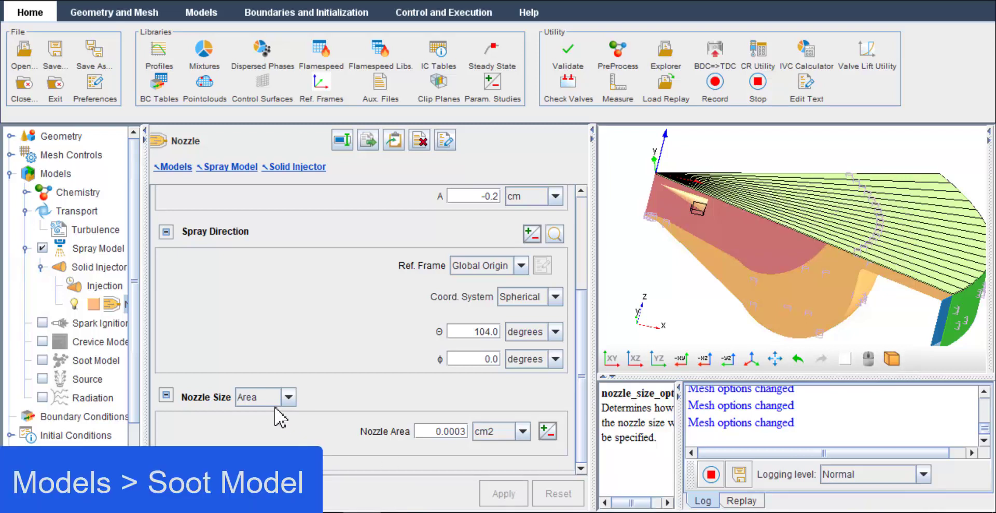
- Enable the Soot Model in the Models tree and keep the Two-step option
left_click(96, 361)
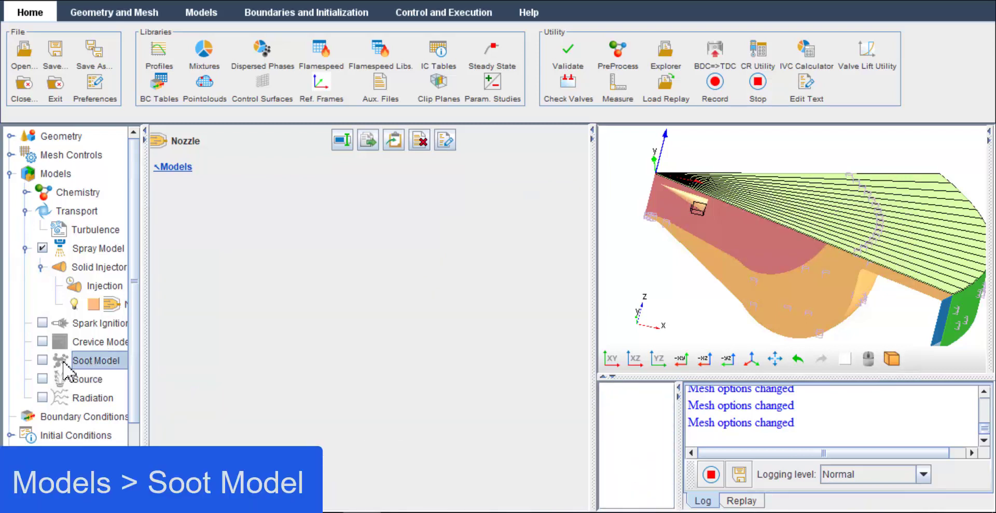
left_click(42, 360)
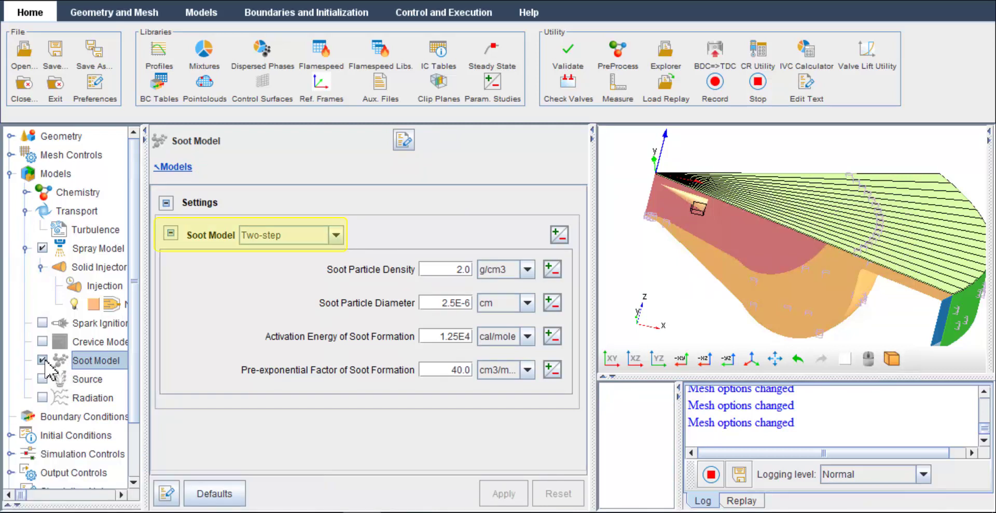
left_click(336, 235)
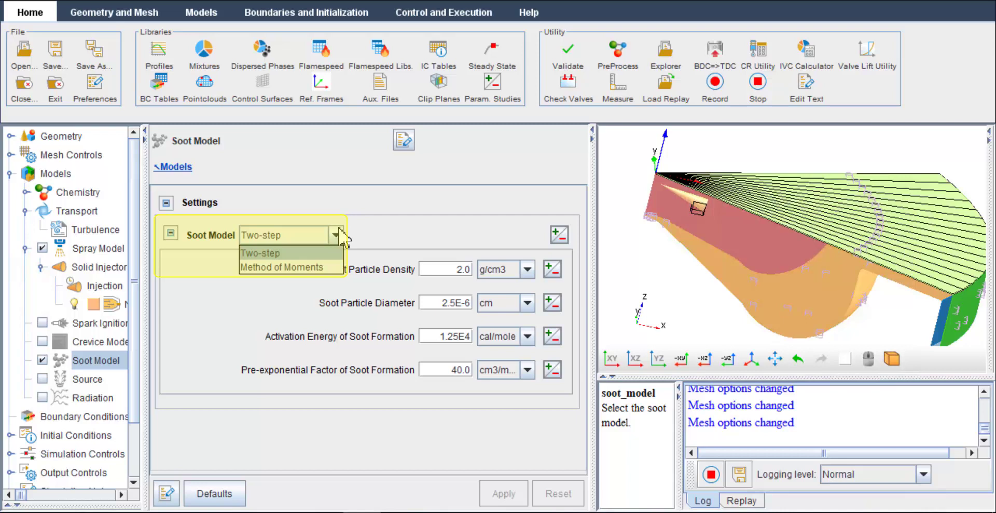
left_click(337, 235)
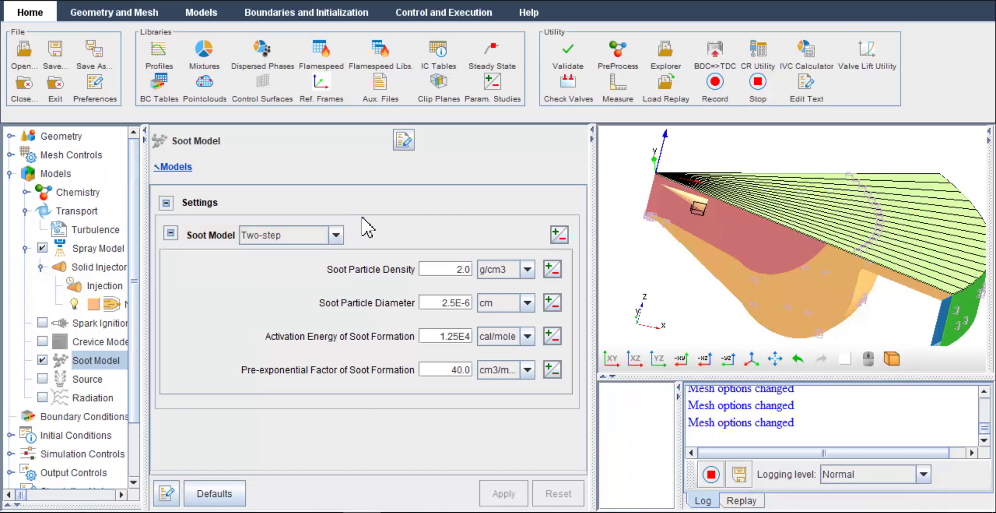